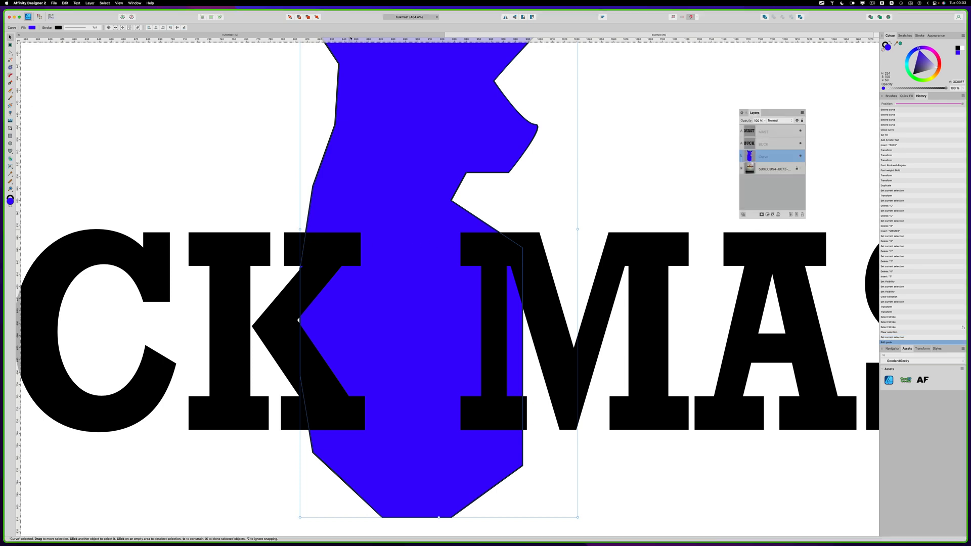
Step: Add horizontal guides along the letters' top, serif and baseline edges
drag(354, 40, 417, 434)
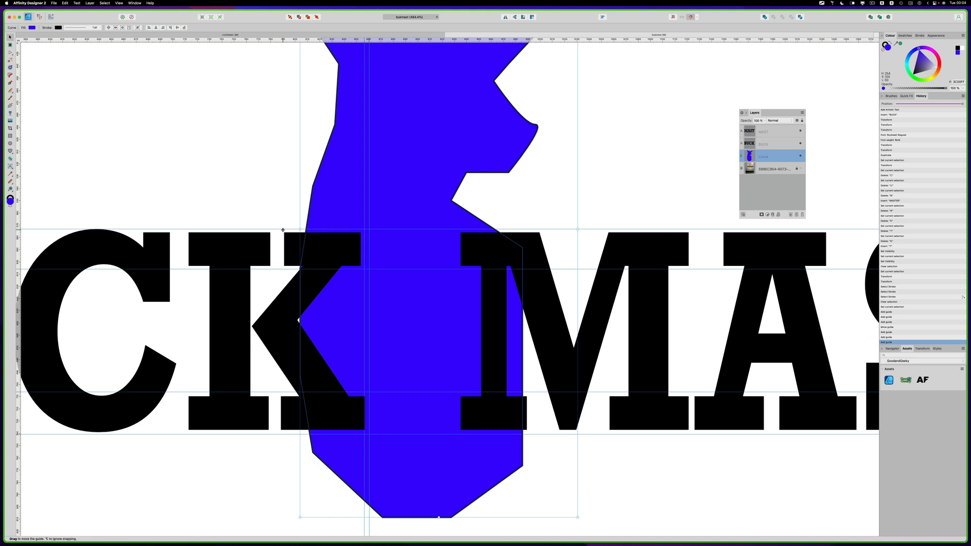
drag(283, 229, 283, 228)
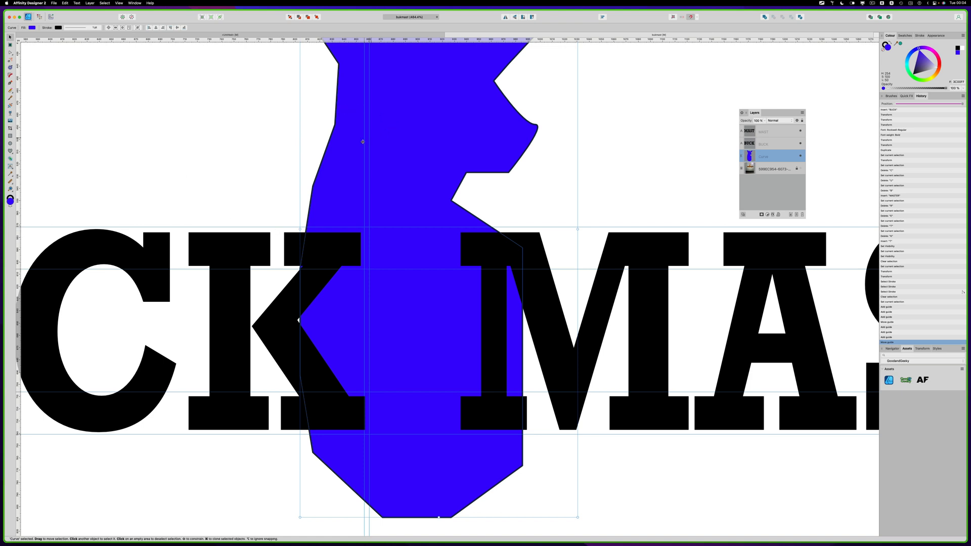
Step: Reshape the blue curve's left edge to follow the upper right outline of the K, inserting and moving nodes
click(266, 142)
click(349, 143)
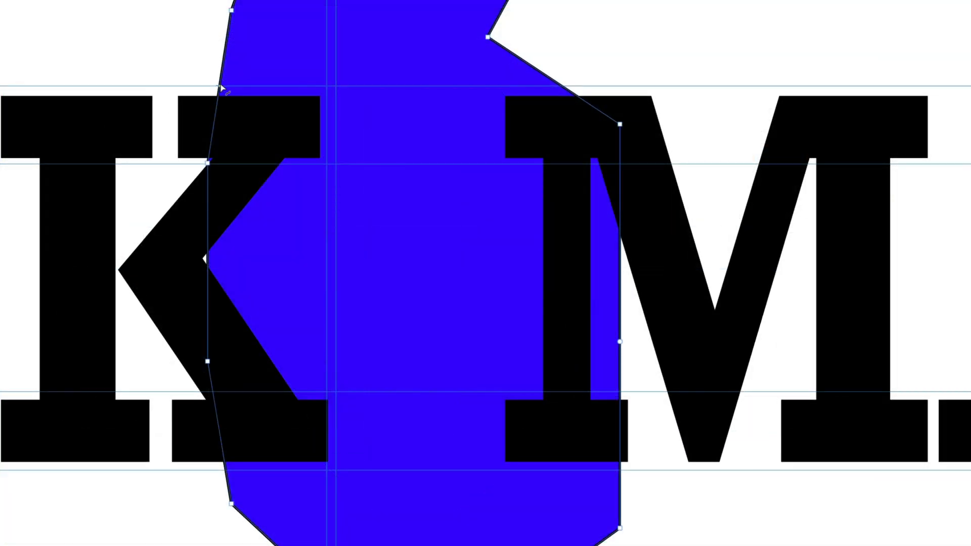
click(220, 86)
drag(208, 164, 325, 87)
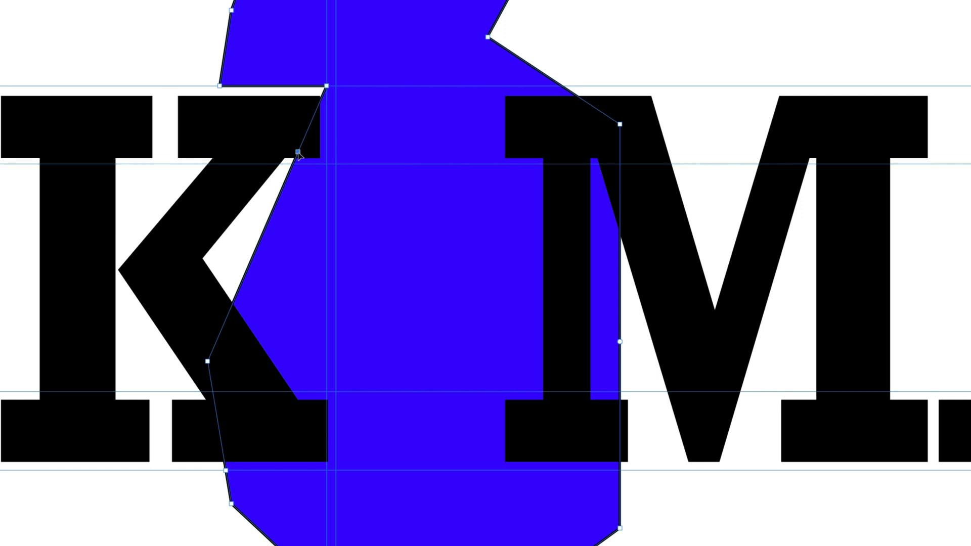
drag(298, 155, 325, 166)
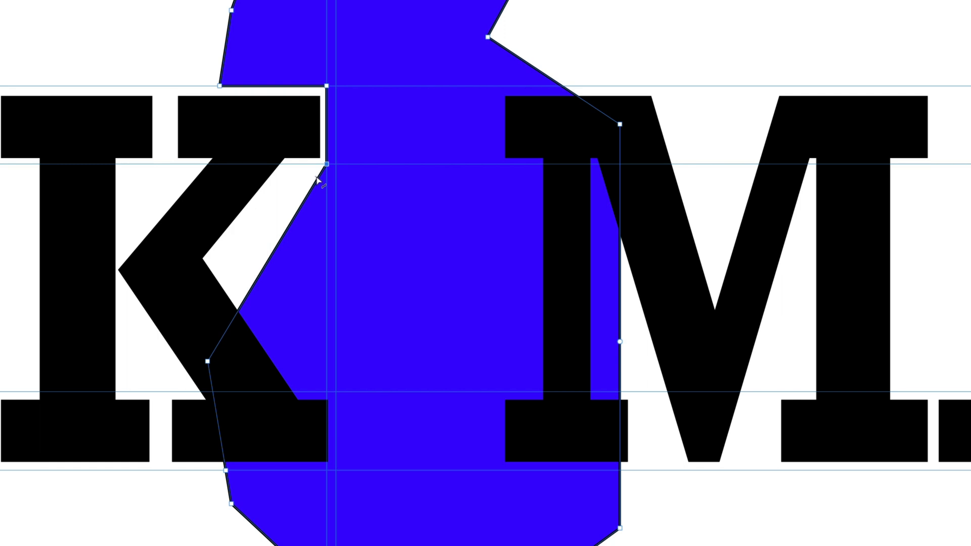
drag(317, 180, 289, 164)
drag(208, 361, 214, 258)
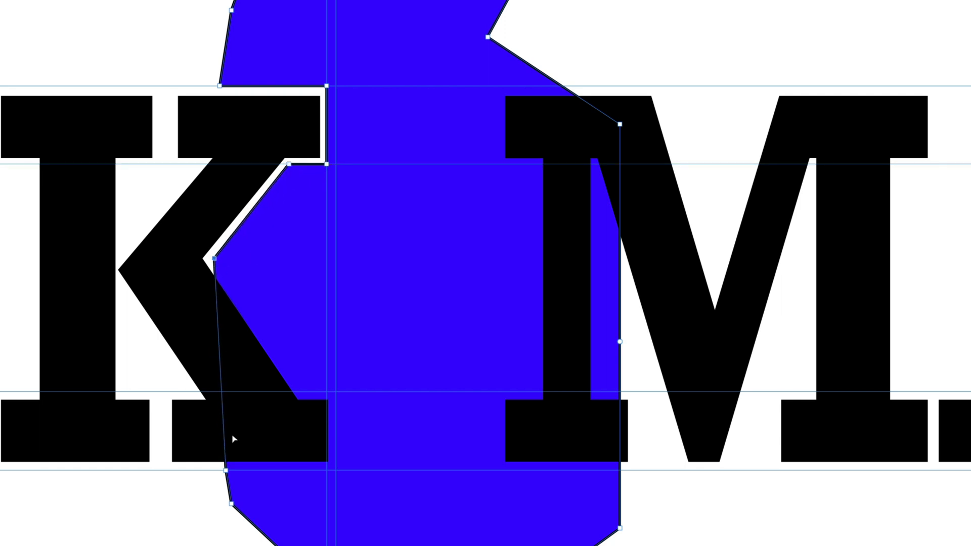
Step: Insert nodes and move them so the blue curve wraps around the K's lower leg and bottom serif
click(220, 369)
click(222, 391)
click(223, 429)
drag(220, 369, 303, 391)
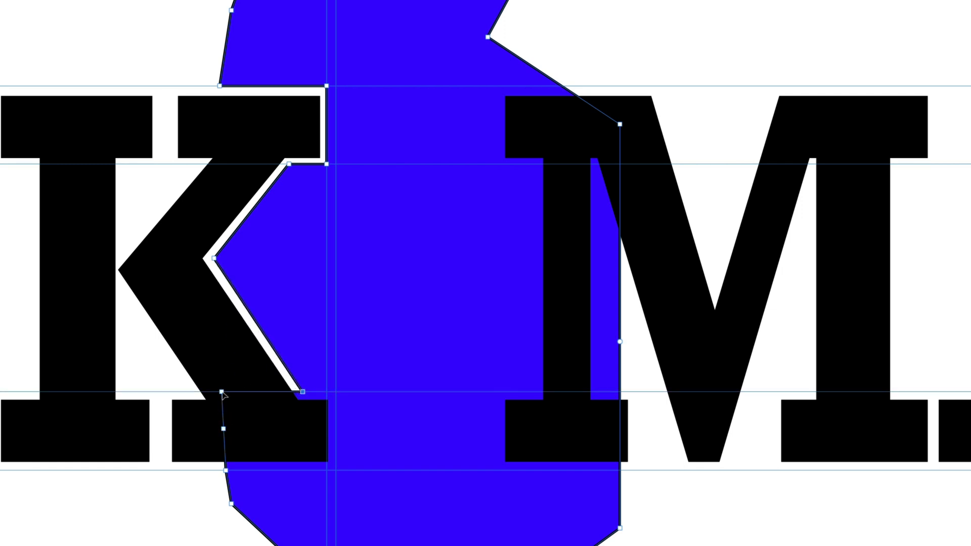
drag(221, 392, 338, 392)
drag(223, 429, 336, 471)
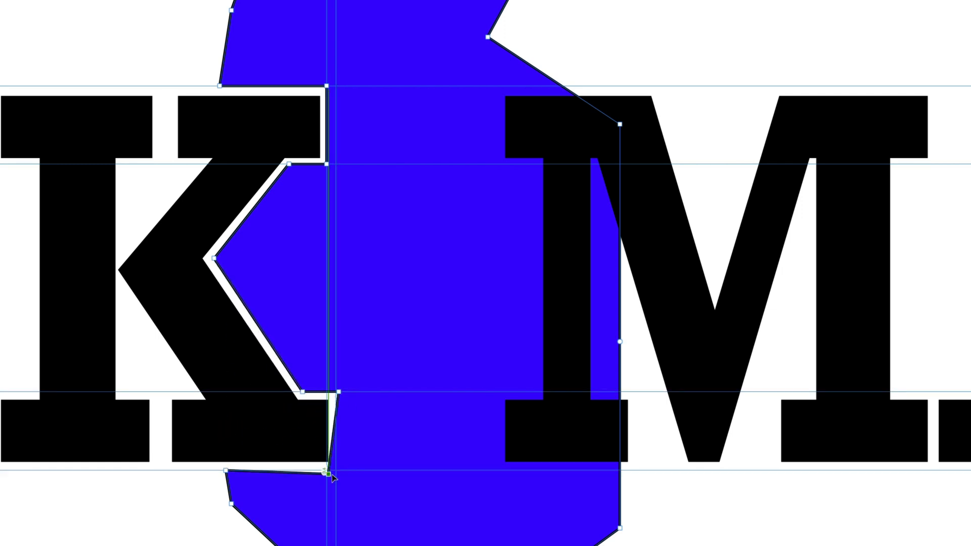
drag(339, 391, 336, 391)
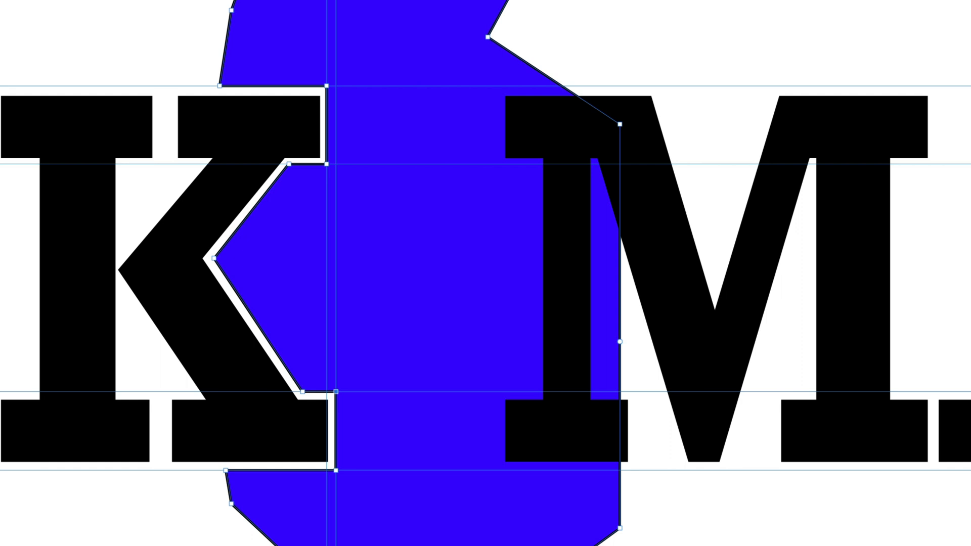
Step: Give the MAST text a 5 pt stroke aligned to the outside with mitre joins
click(684, 63)
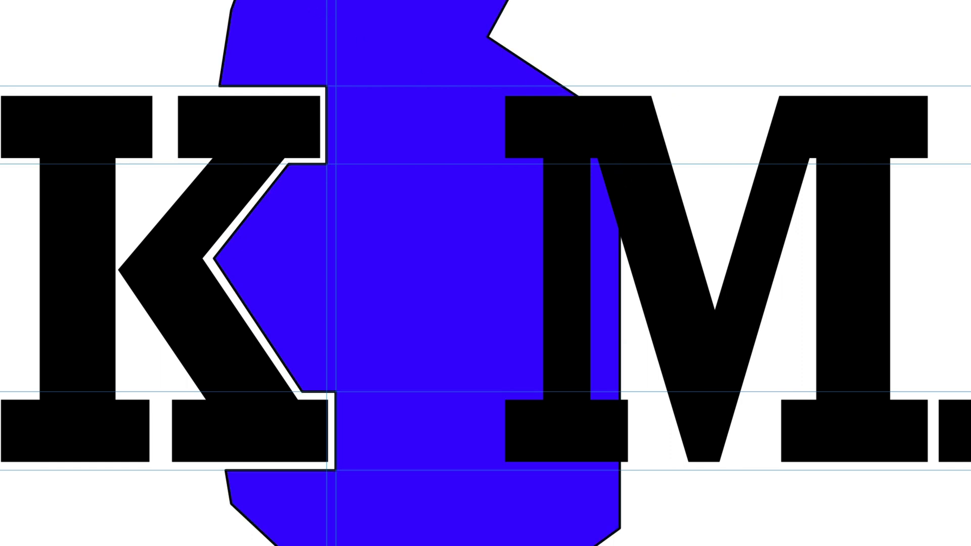
click(617, 101)
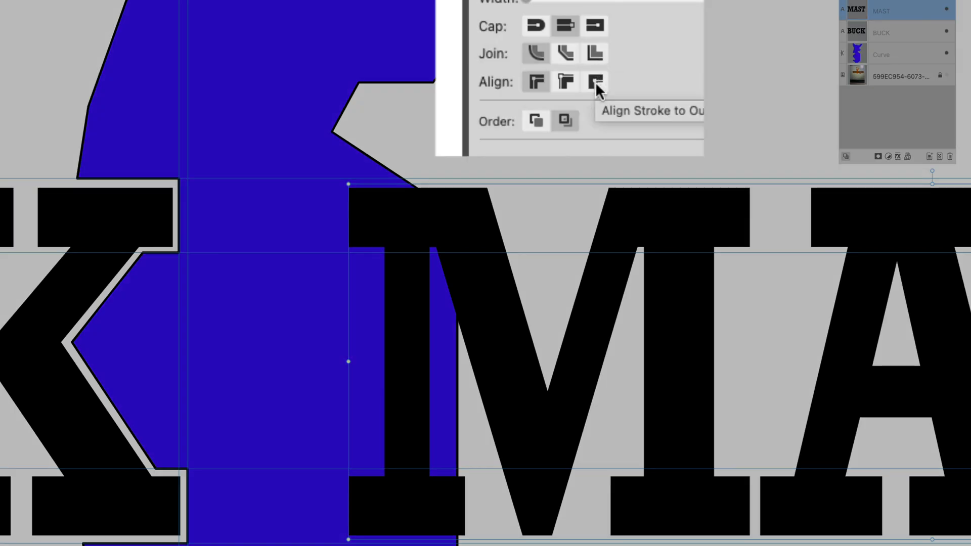
click(595, 83)
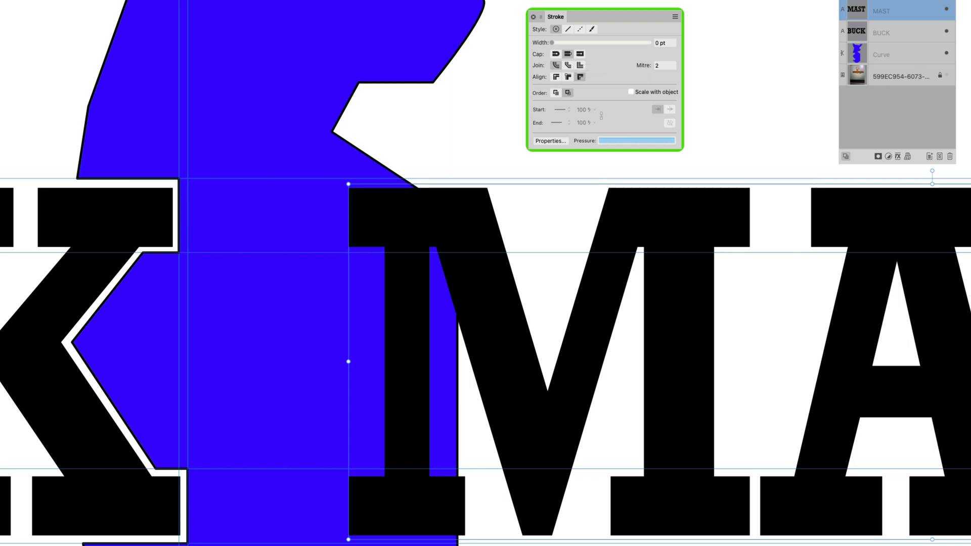
click(577, 43)
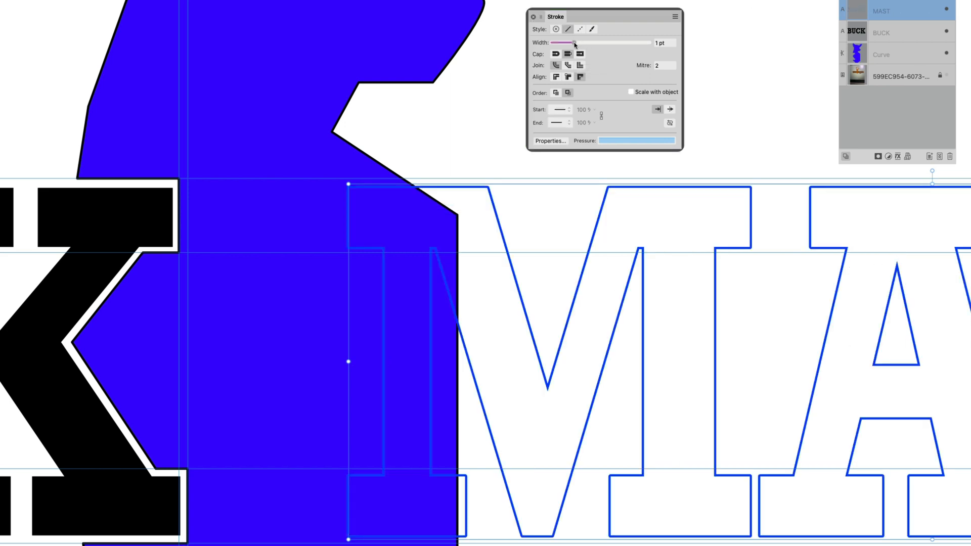
drag(582, 45, 592, 53)
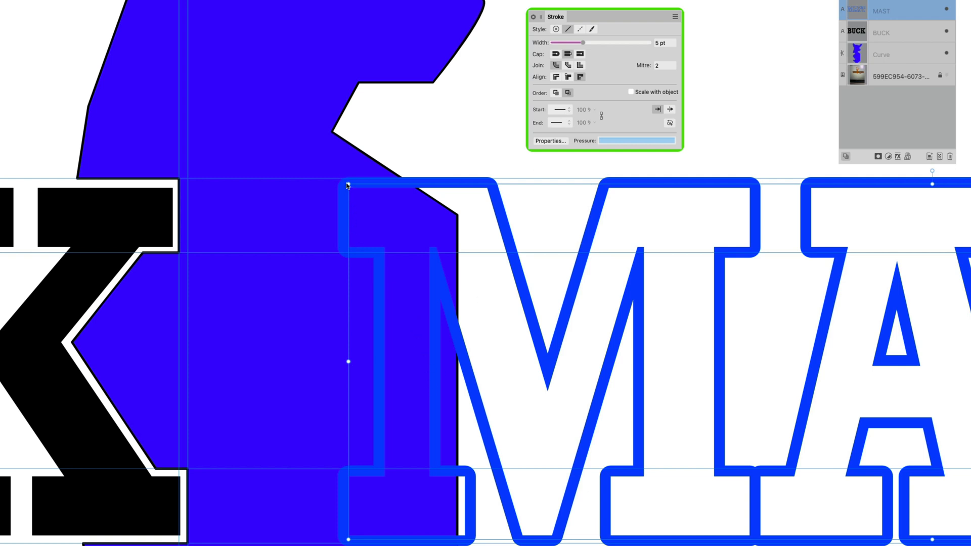
click(581, 65)
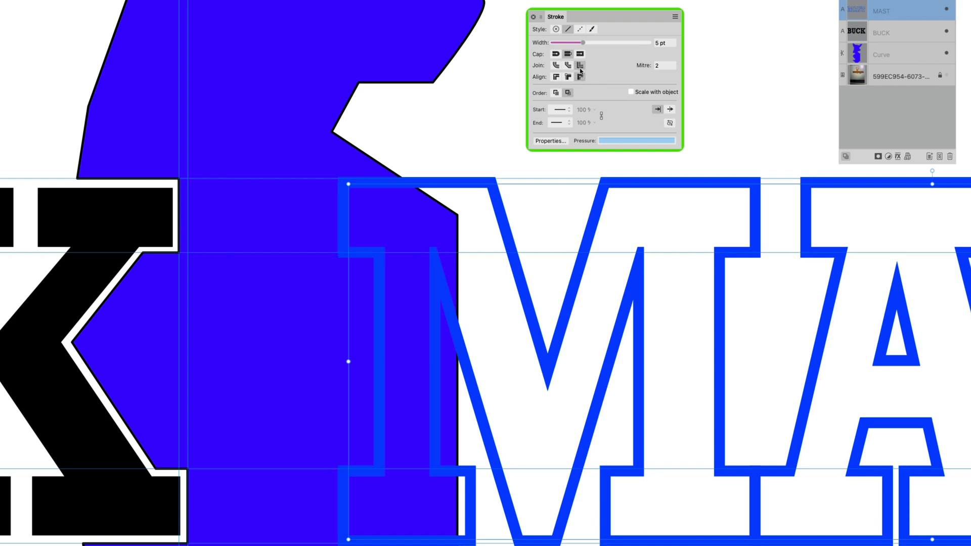
click(580, 76)
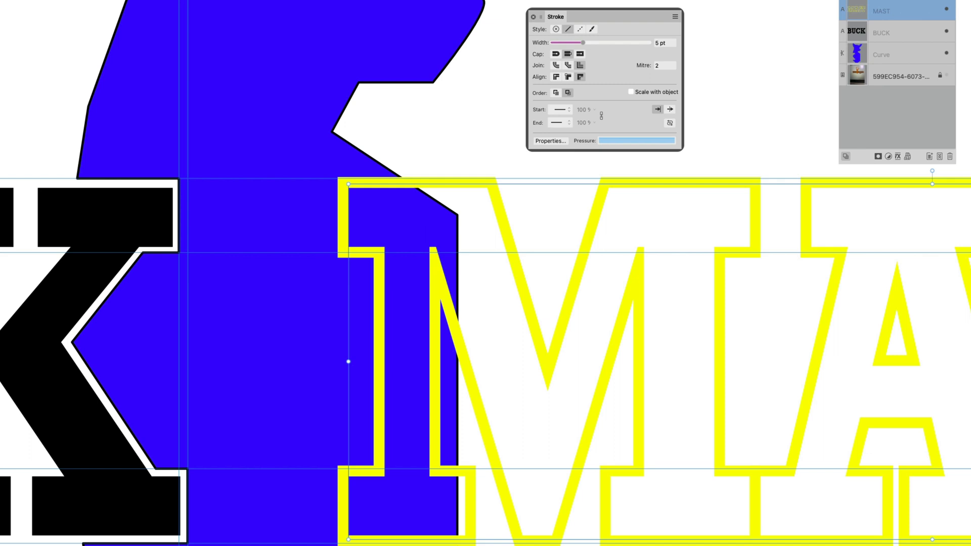
Step: Convert the MAST text to curves, then expand the M's stroke and separate it into its own outline curve
key(Escape)
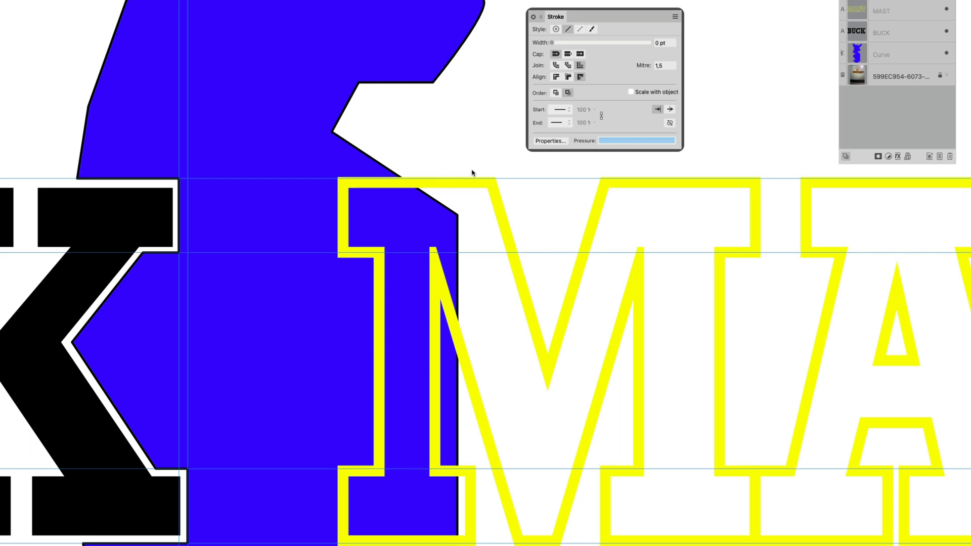
click(450, 185)
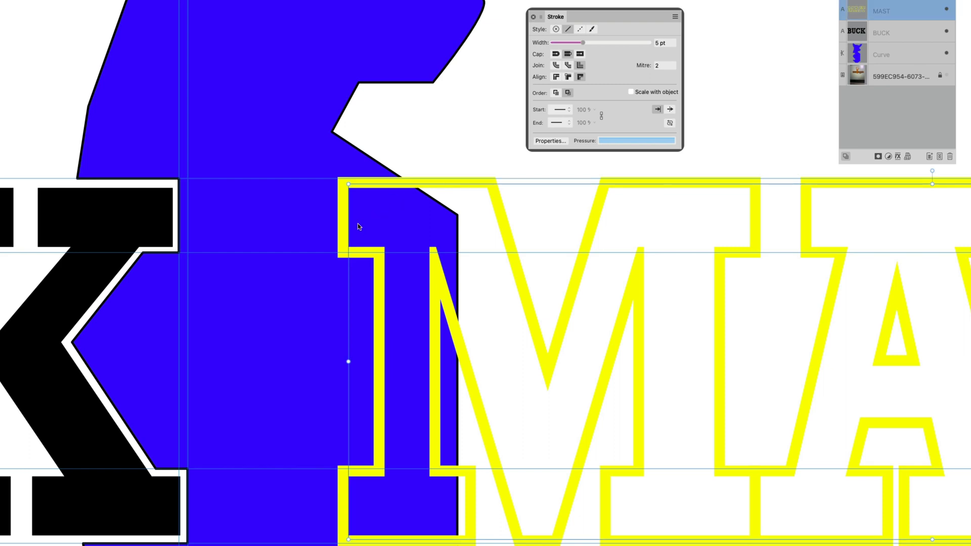
key(super+Return)
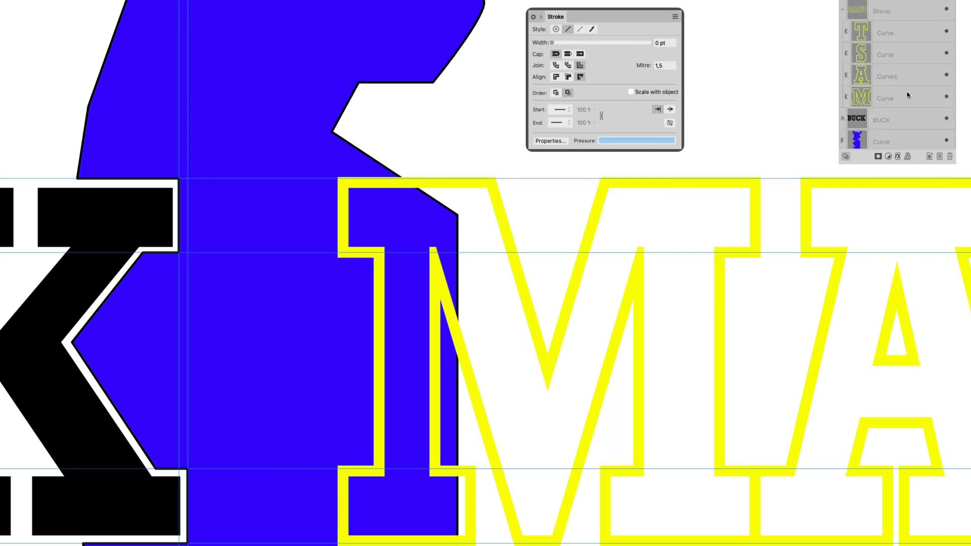
click(908, 96)
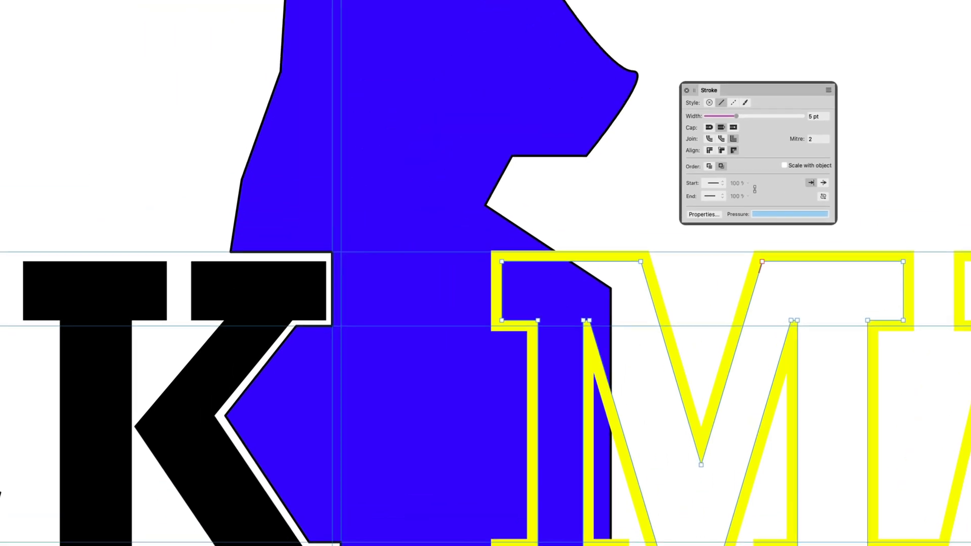
click(158, 6)
click(170, 339)
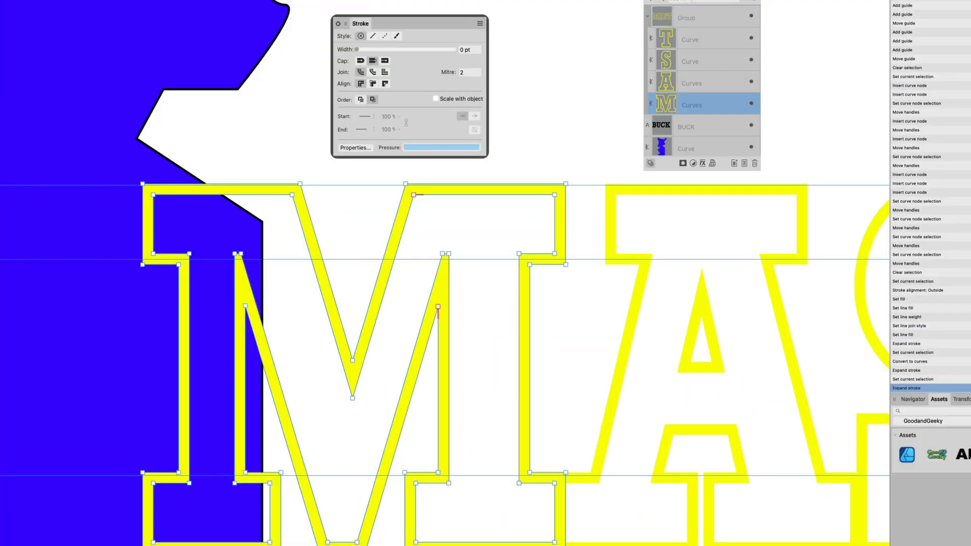
key(alt+super+j)
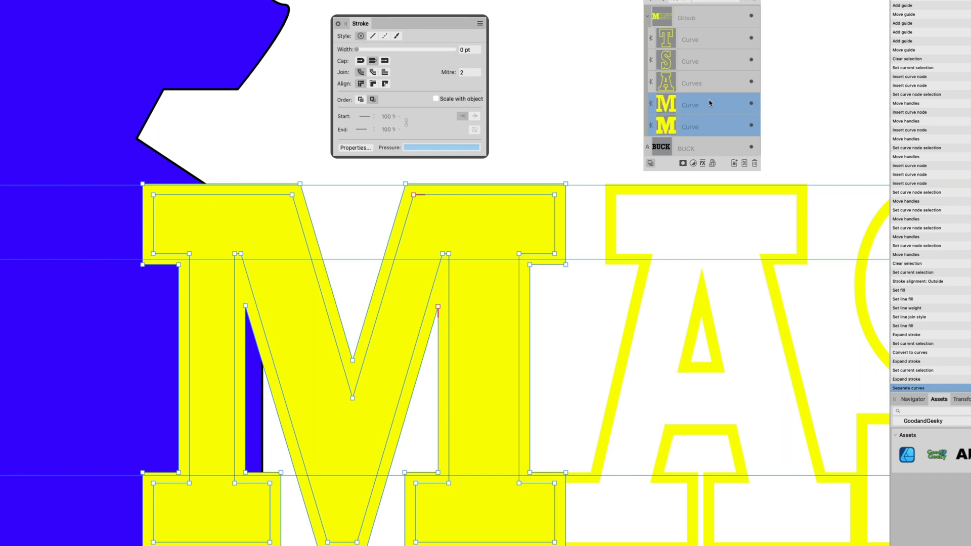
Step: Subtract the M's expanded outline from the blue silhouette shape
click(410, 161)
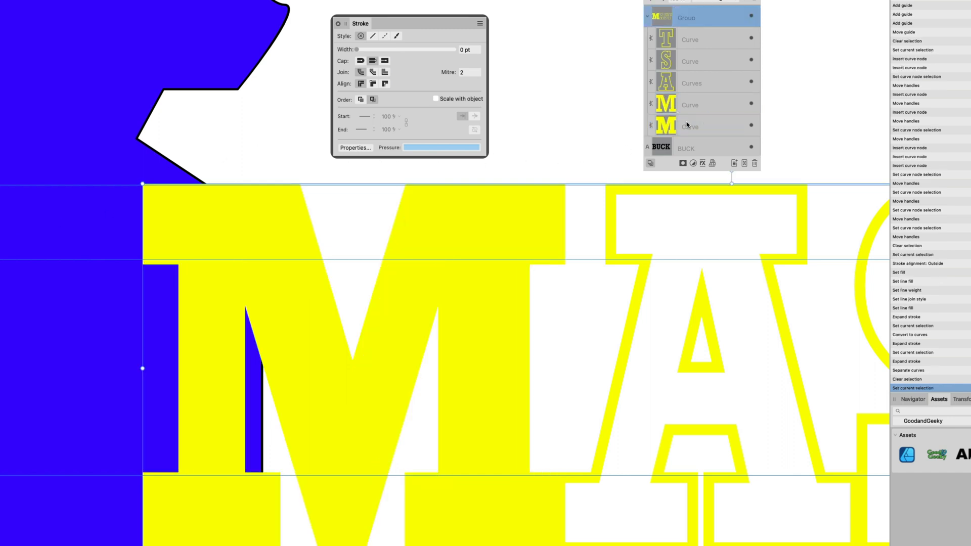
click(695, 128)
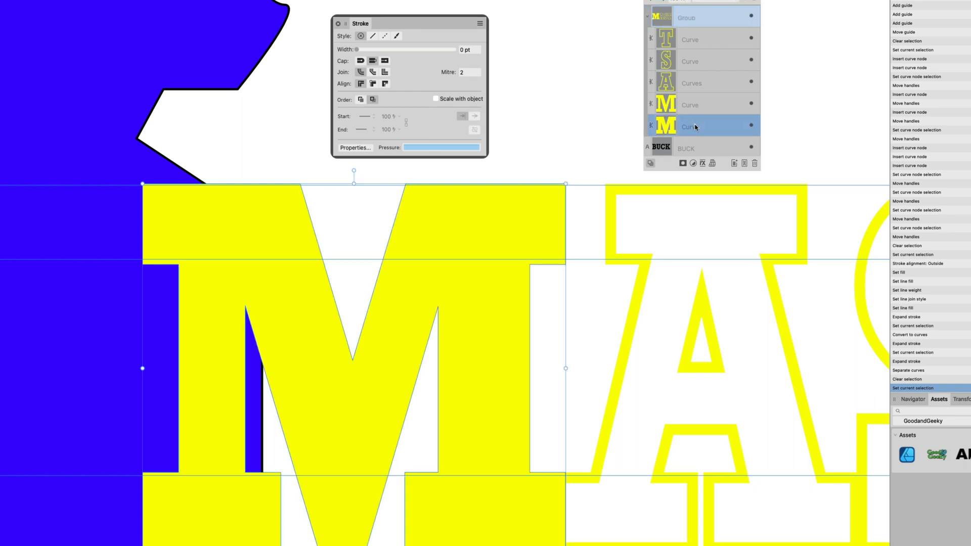
shift+click(248, 98)
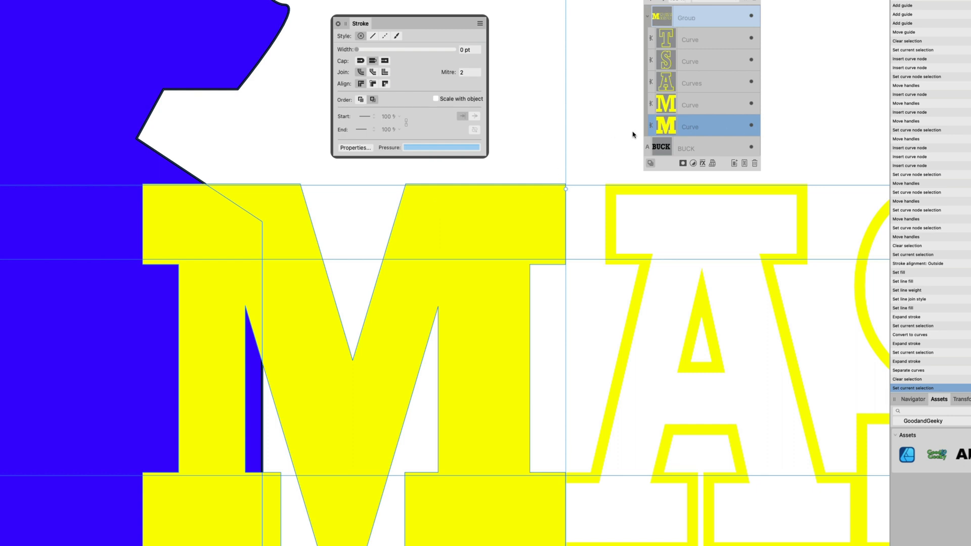
scroll(676, 143, up, 1)
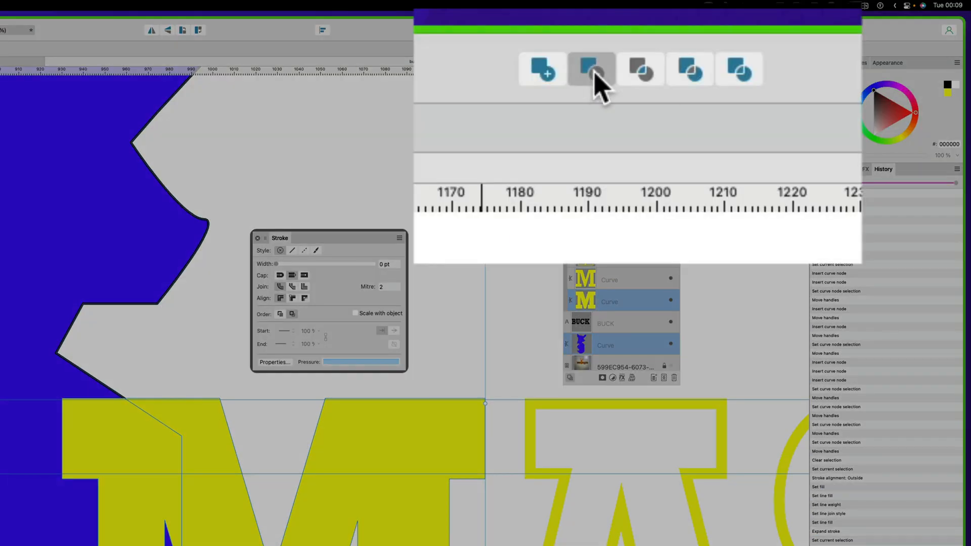
click(623, 31)
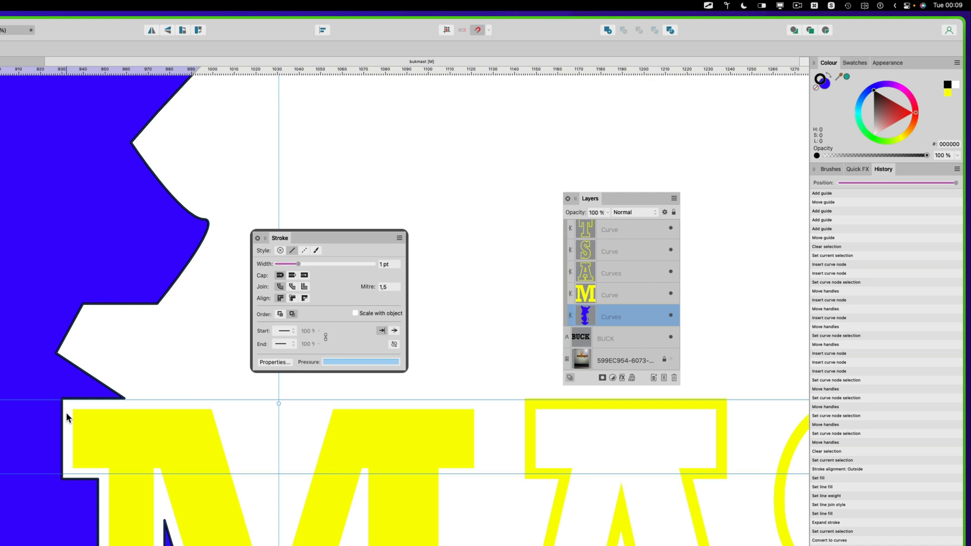
Step: Recolour the M letter's fill to orange FF5600
click(108, 411)
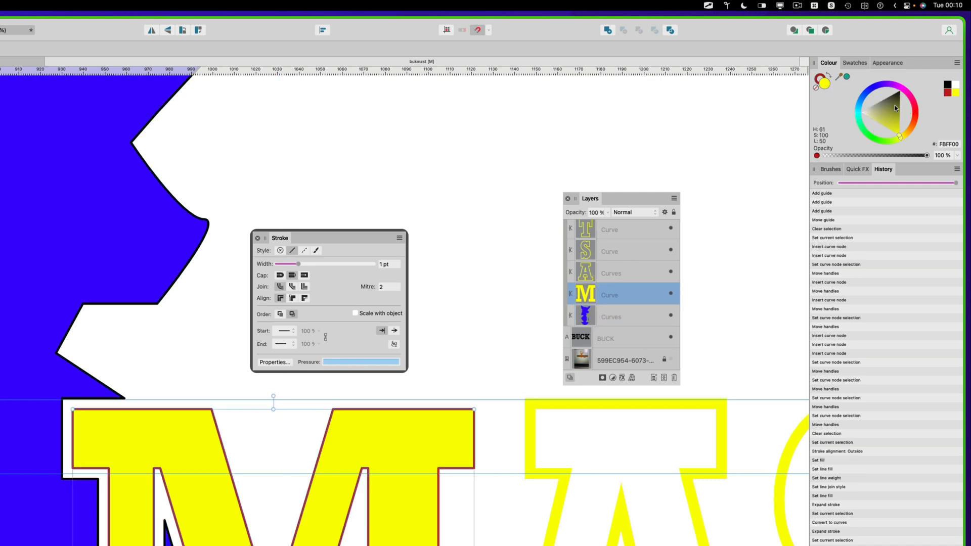
click(914, 125)
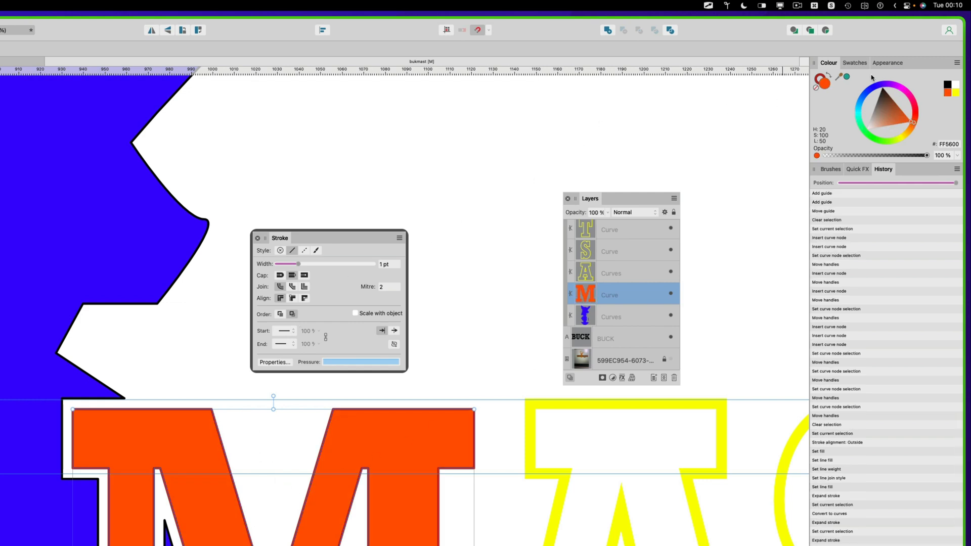
click(888, 65)
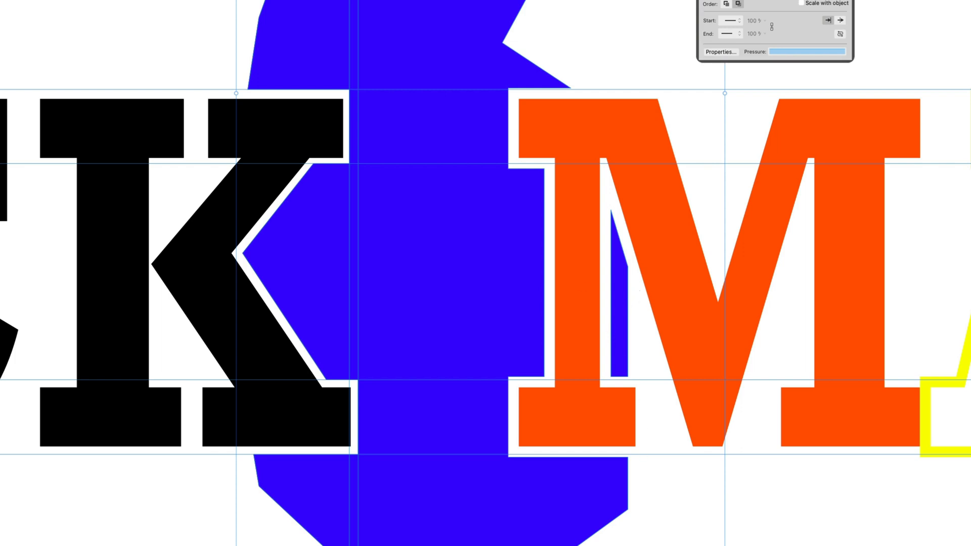
Step: Select and delete the blue shape's leftover nodes inside the M's counter
key(a)
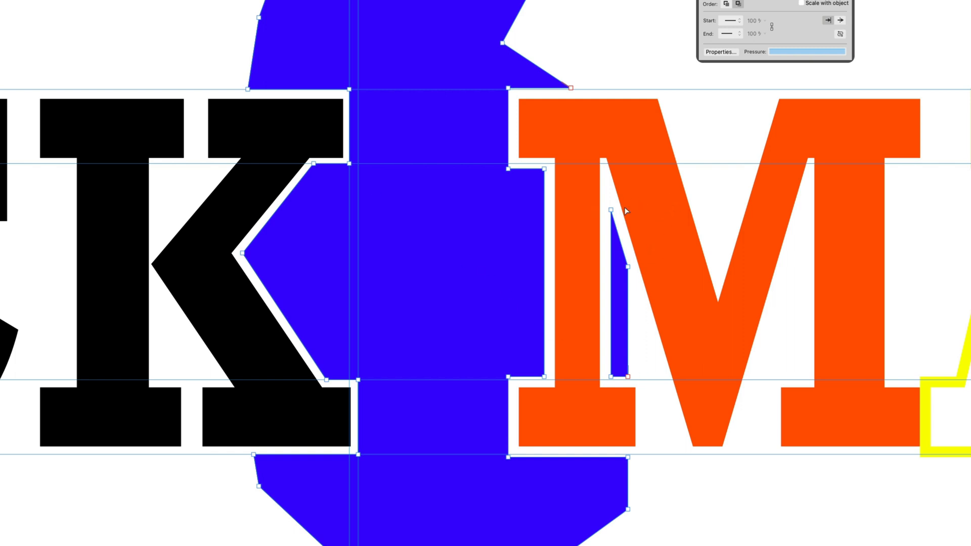
drag(702, 192, 571, 369)
key(Delete)
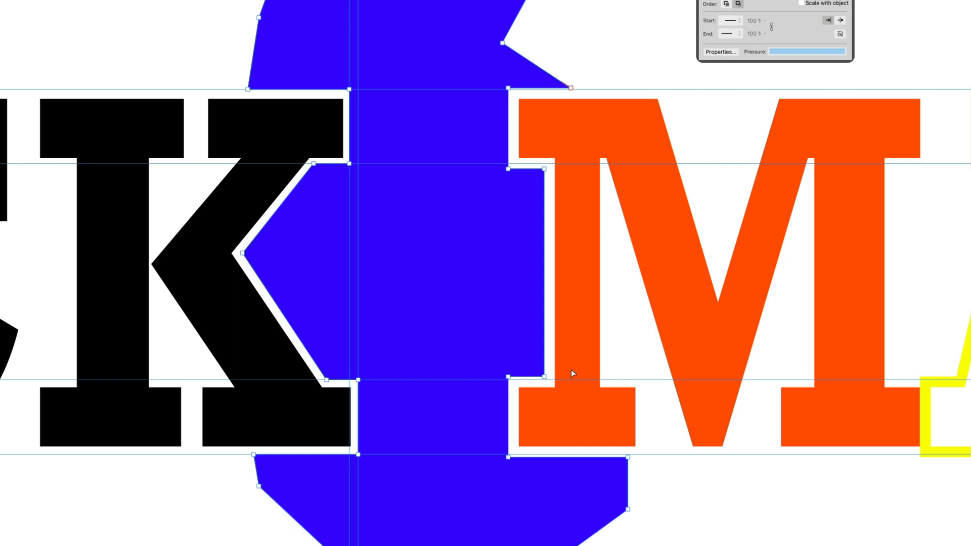